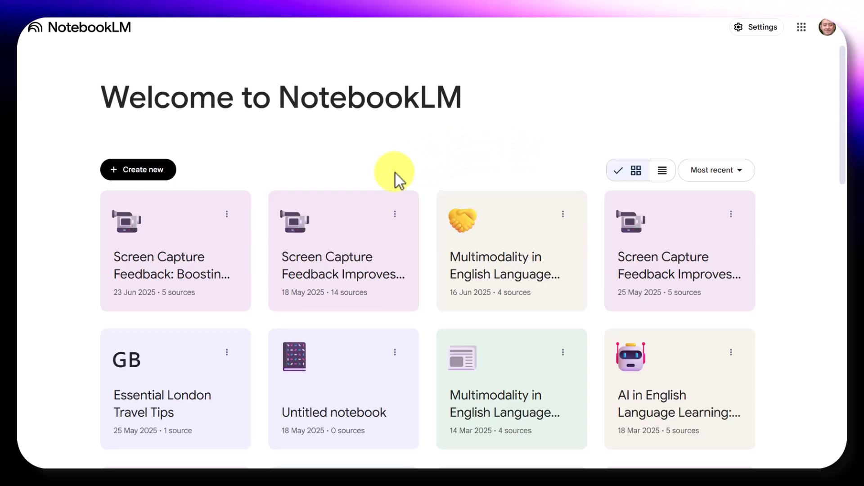
Open the 14-source "Screen Capture Feedback Improves…" notebook dated 18 May 2025.
{"action": "left_click", "coordinate": [333, 245]}
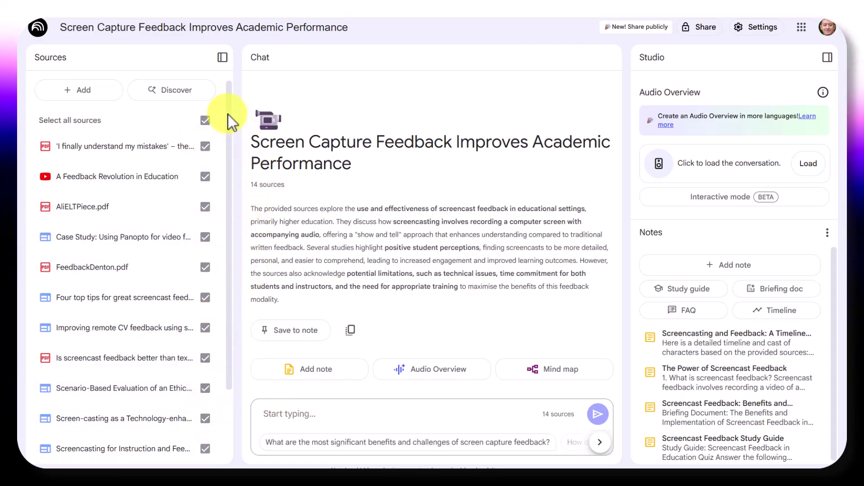
Try limiting the notebook to its first three sources, and reselect all sources.
{"action": "left_click", "coordinate": [205, 120]}
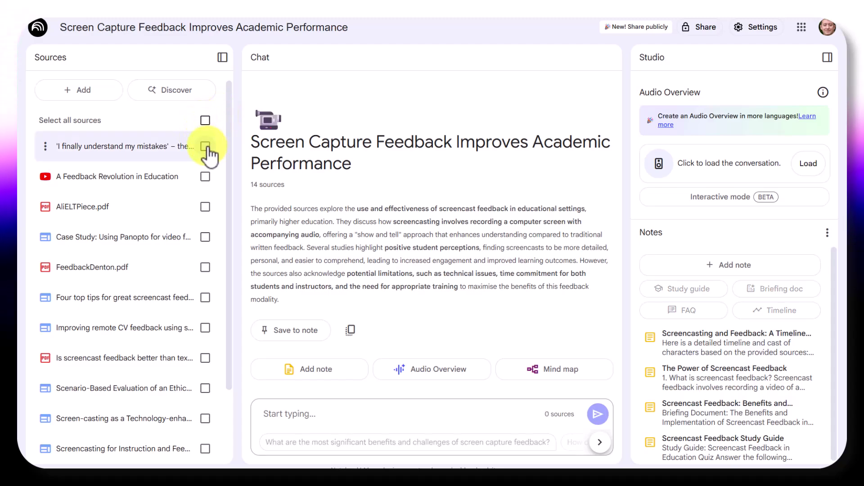
{"action": "left_click", "coordinate": [206, 145]}
{"action": "left_click", "coordinate": [205, 176]}
{"action": "left_click", "coordinate": [205, 207]}
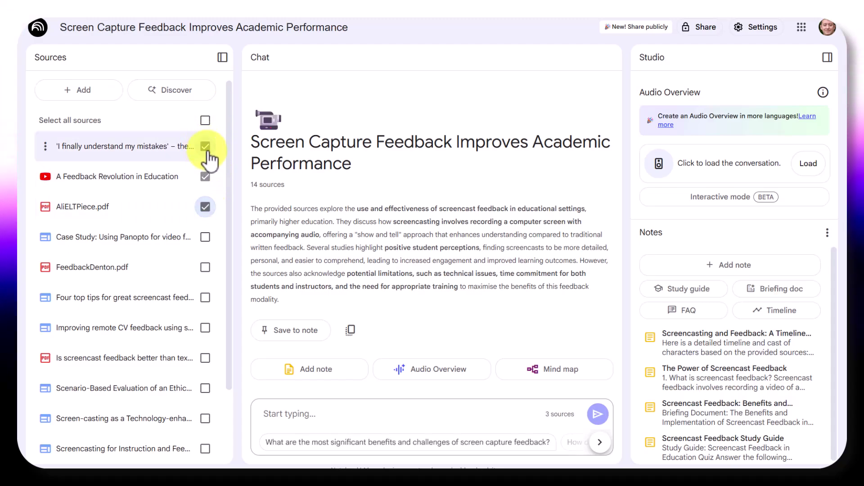
{"action": "left_click", "coordinate": [204, 120]}
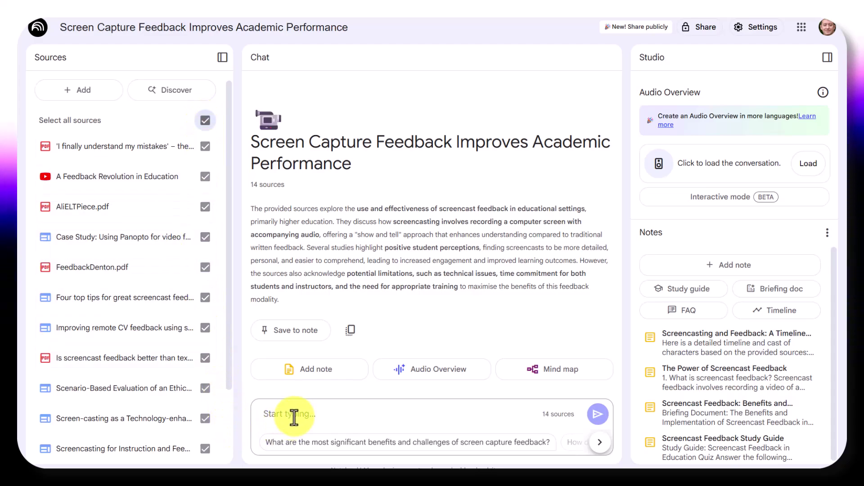
{"action": "left_click", "coordinate": [309, 414]}
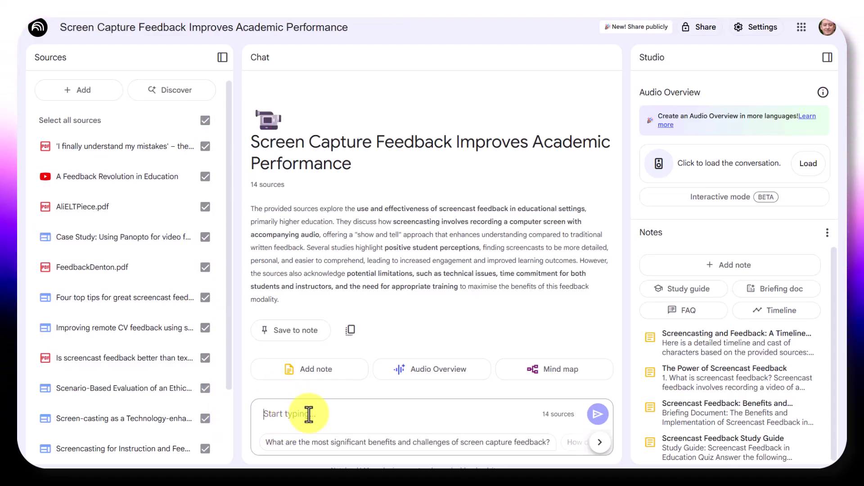
{"action": "type", "text": "Summary"}
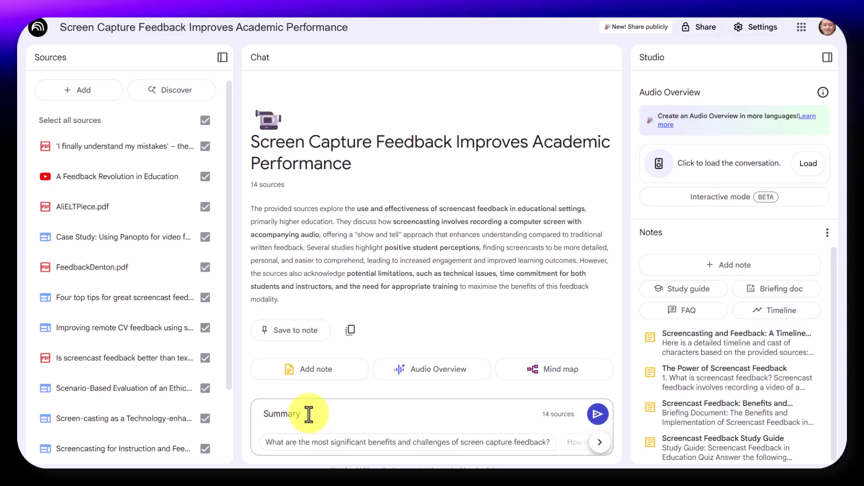
{"action": "key", "text": "BackSpace"}
{"action": "key", "text": "BackSpace"}
{"action": "key", "text": "BackSpace"}
{"action": "key", "text": "BackSpace"}
{"action": "key", "text": "BackSpace"}
{"action": "key", "text": "BackSpace"}
{"action": "key", "text": "BackSpace"}
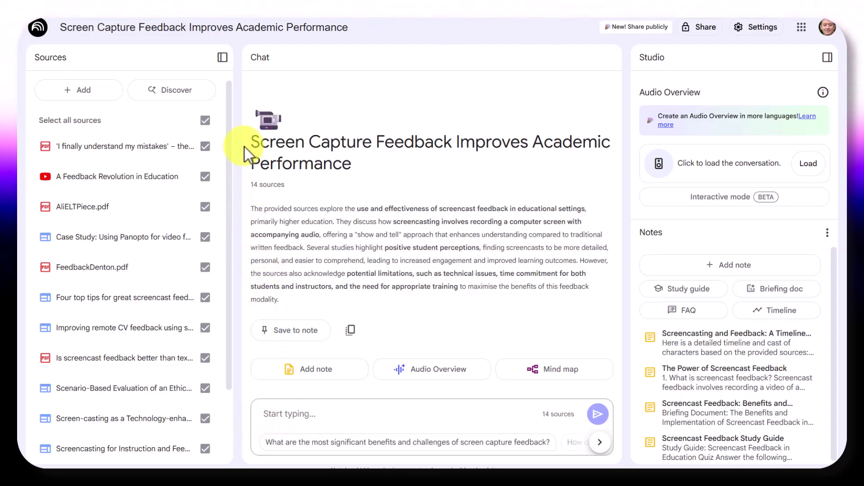
{"action": "left_click", "coordinate": [285, 409]}
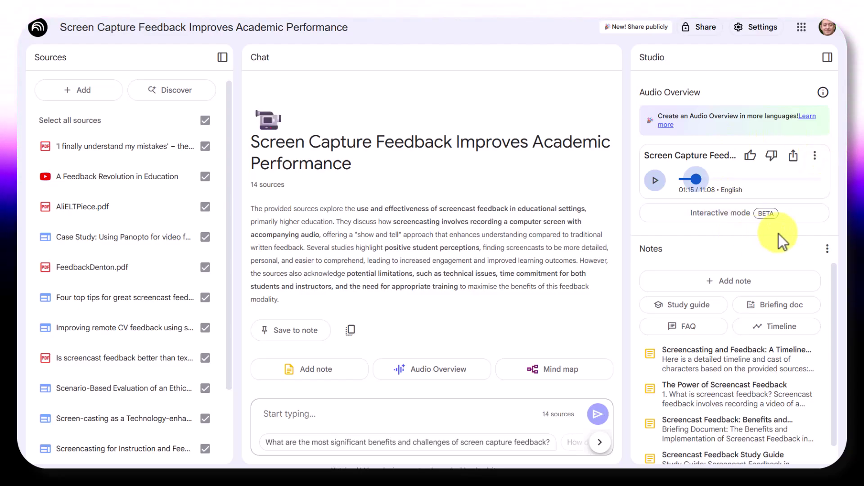
Play the Audio Overview in interactive mode, join the hosts' conversation and pause the playback.
{"action": "left_click", "coordinate": [770, 223]}
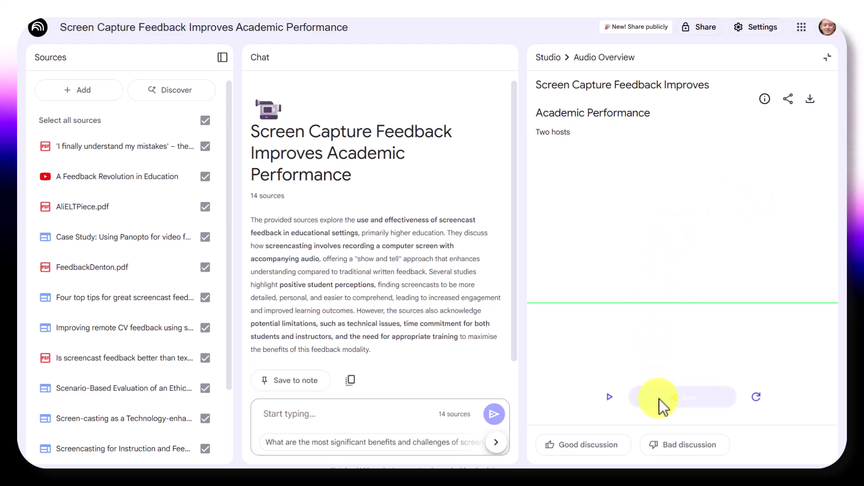
{"action": "left_click", "coordinate": [609, 398]}
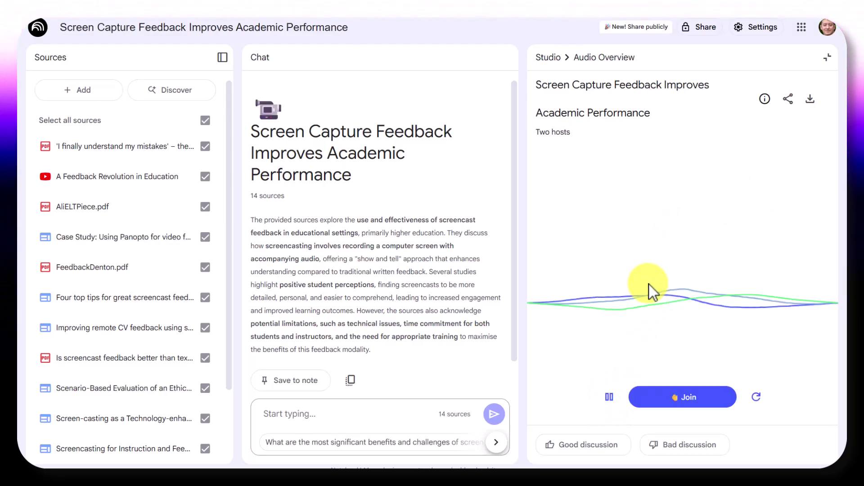
{"action": "left_click", "coordinate": [691, 399]}
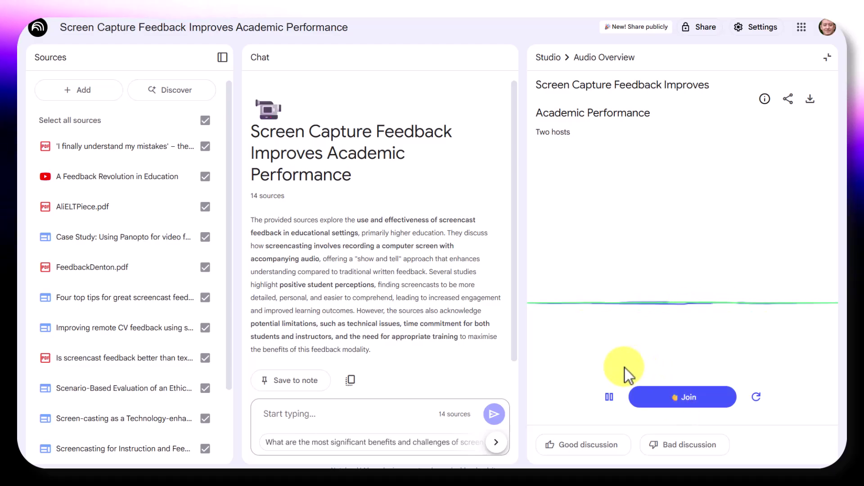
{"action": "left_click", "coordinate": [610, 398]}
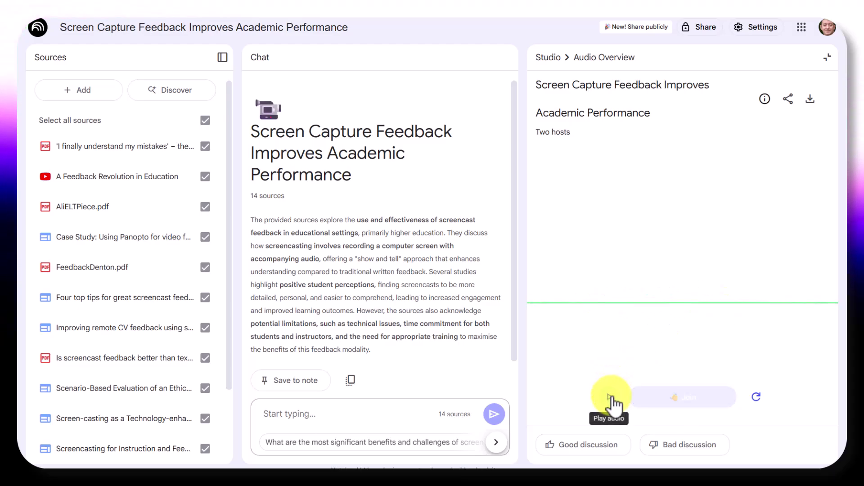
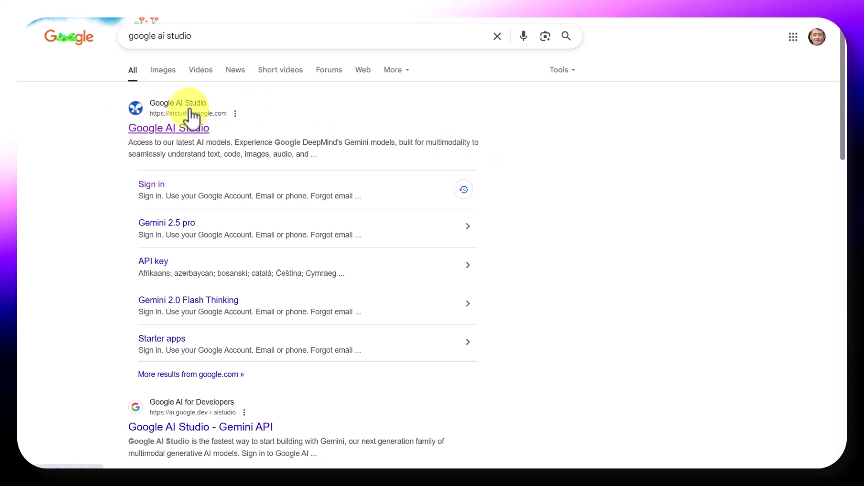
Switch to Google AI Studio from the search results and open Gemini speech generation.
{"action": "left_click", "coordinate": [152, 130]}
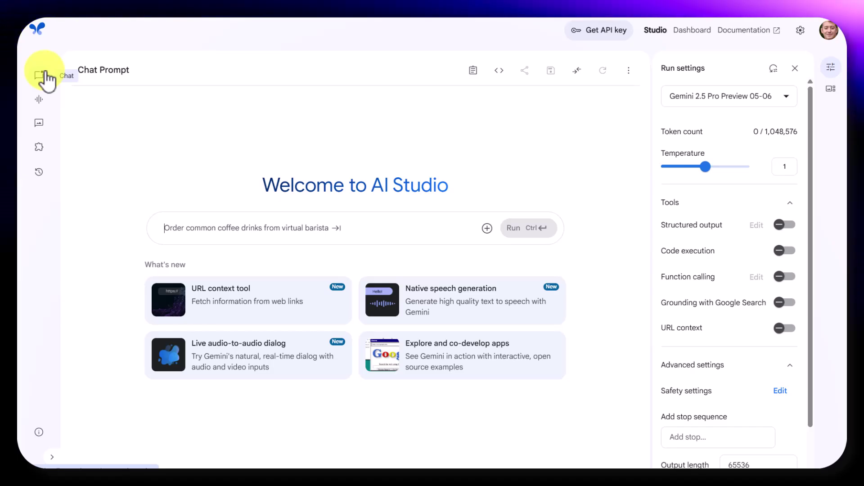
{"action": "left_click", "coordinate": [39, 124]}
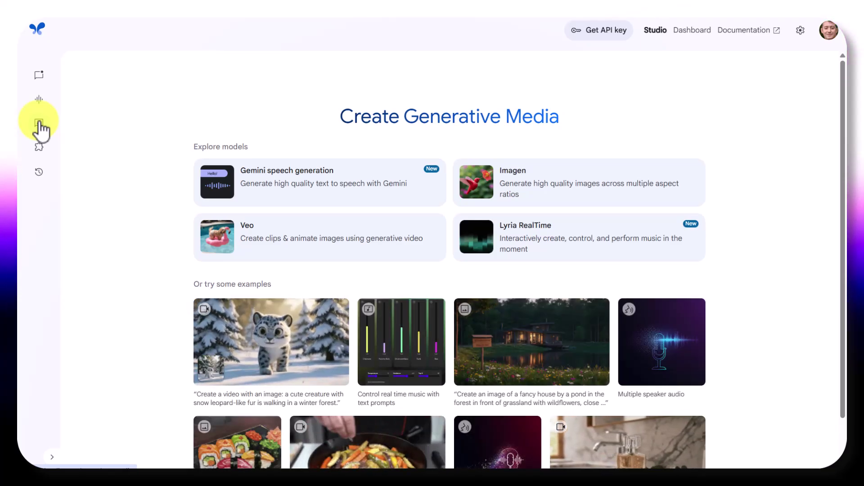
{"action": "left_click", "coordinate": [257, 189]}
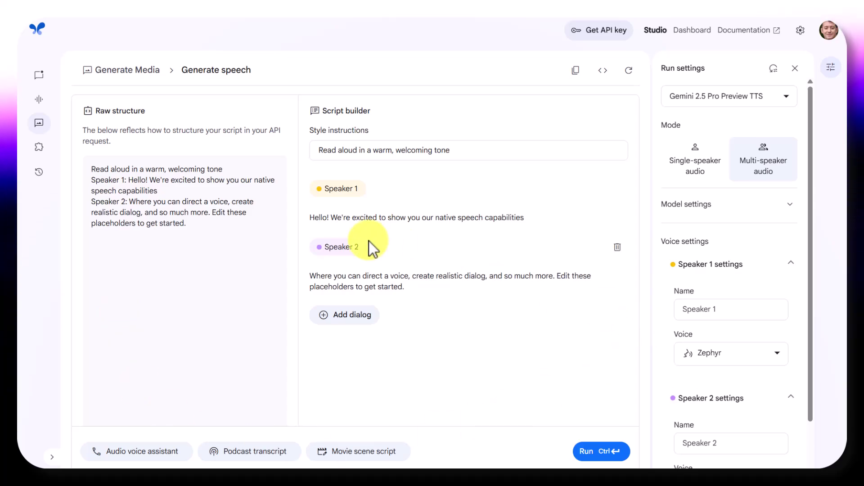
Start a spoken realtime chat with Gemini, request a dialogue between two professors on AI in education, and stop the reply's audio.
{"action": "left_click", "coordinate": [40, 100]}
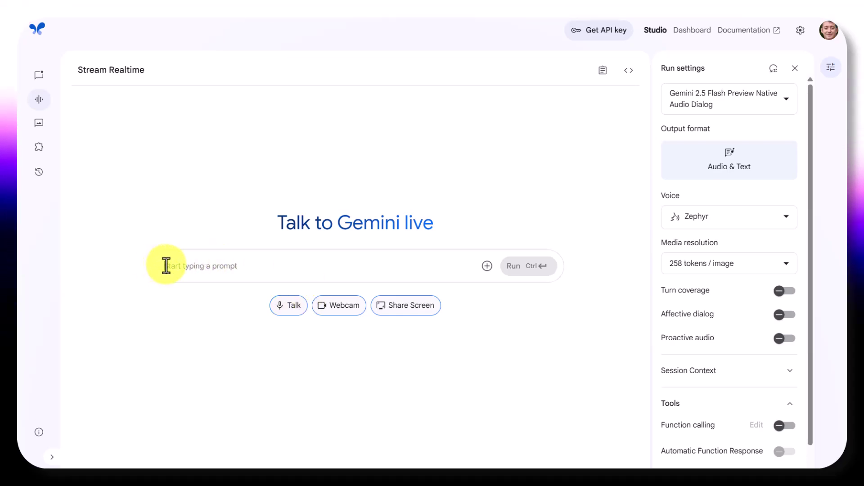
{"action": "left_click", "coordinate": [289, 306]}
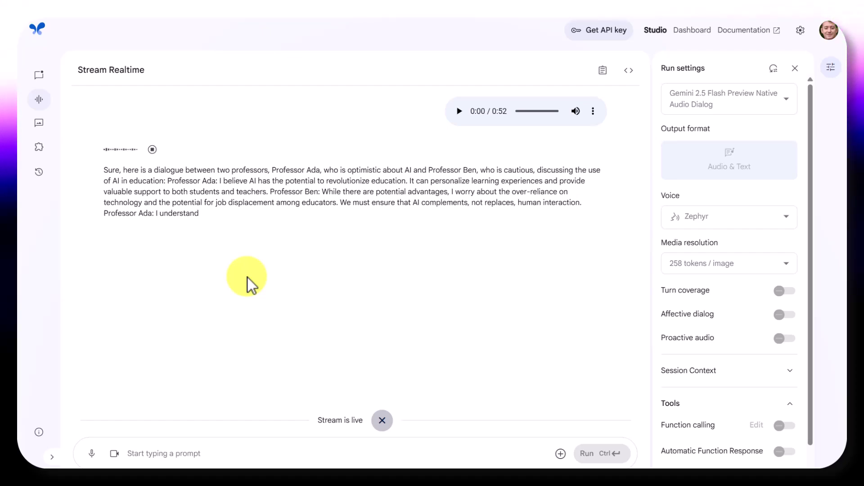
{"action": "left_click", "coordinate": [154, 150]}
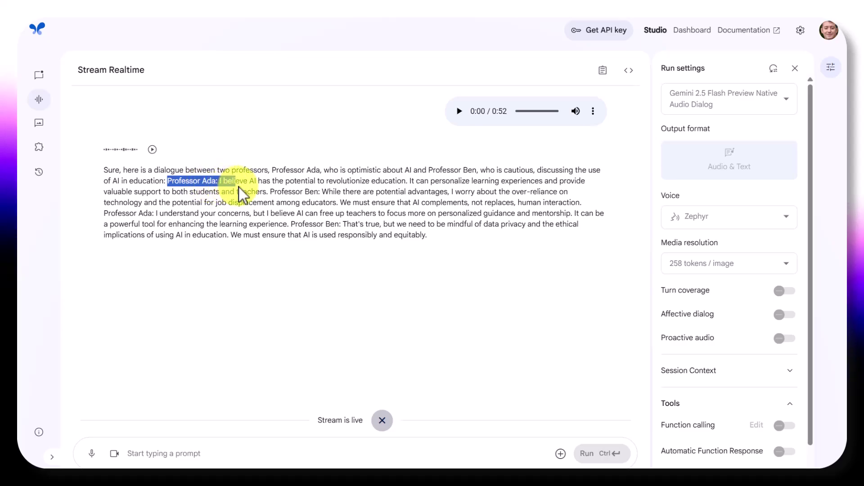
Copy the professors' dialogue from the reply, from the first professor's opening line to the end, without the introductory sentence.
{"action": "left_click_drag", "start_coordinate": [241, 193], "coordinate": [192, 179]}
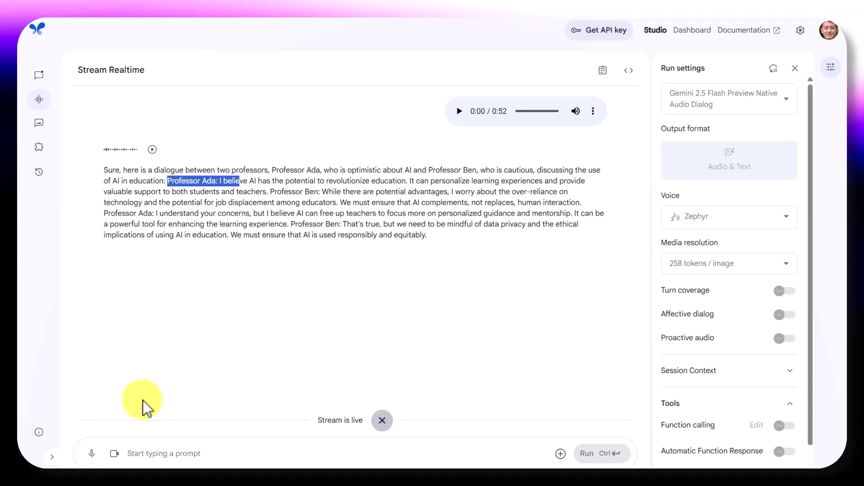
{"action": "left_click", "coordinate": [215, 453]}
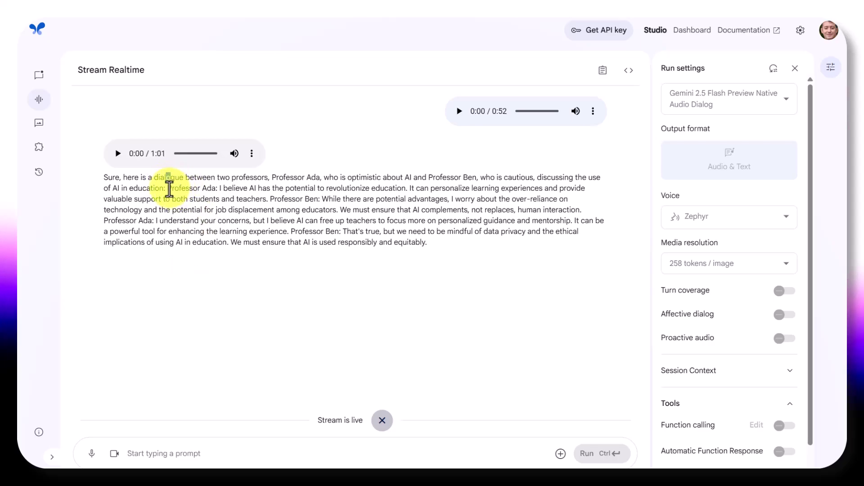
{"action": "left_click_drag", "start_coordinate": [172, 189], "coordinate": [450, 247]}
{"action": "key", "text": "ctrl+c"}
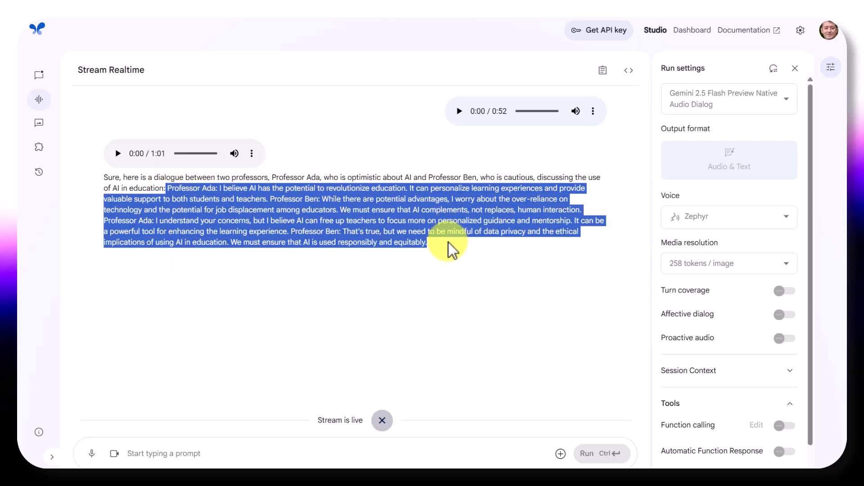
{"action": "right_click", "coordinate": [393, 224]}
{"action": "key", "text": "Escape"}
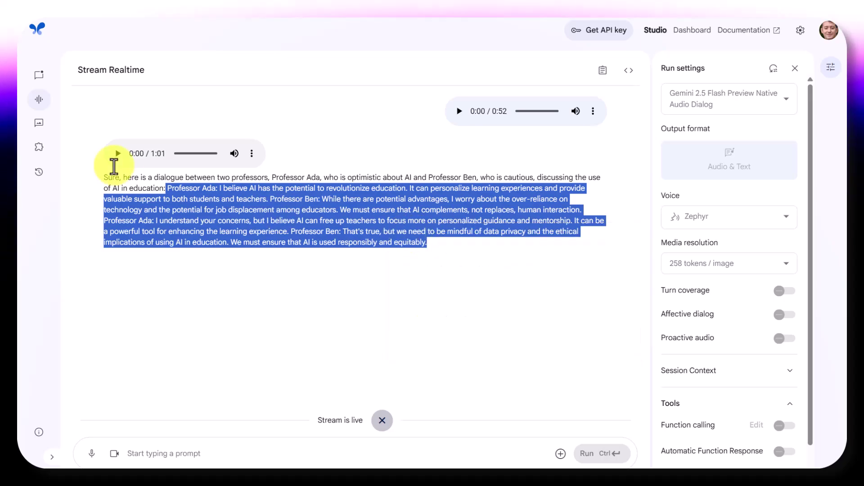
Open Gemini speech generation and replace the sample script in the raw structure with the copied professors' dialogue.
{"action": "left_click", "coordinate": [40, 125]}
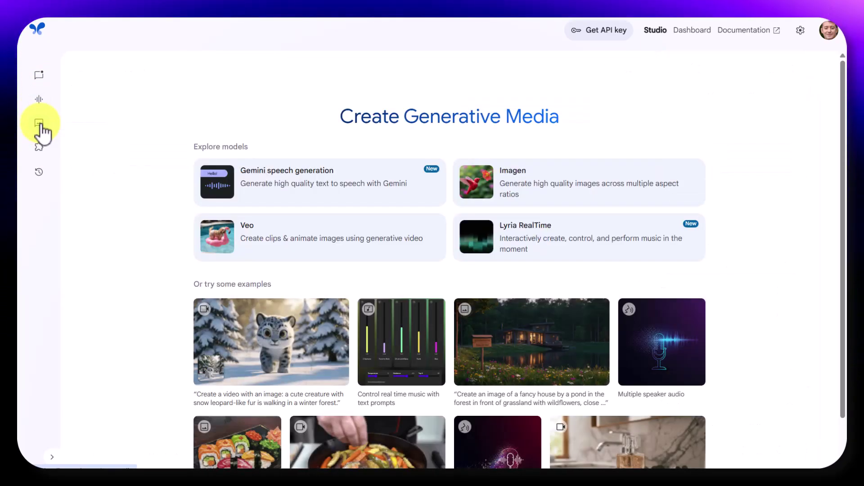
{"action": "left_click", "coordinate": [233, 182]}
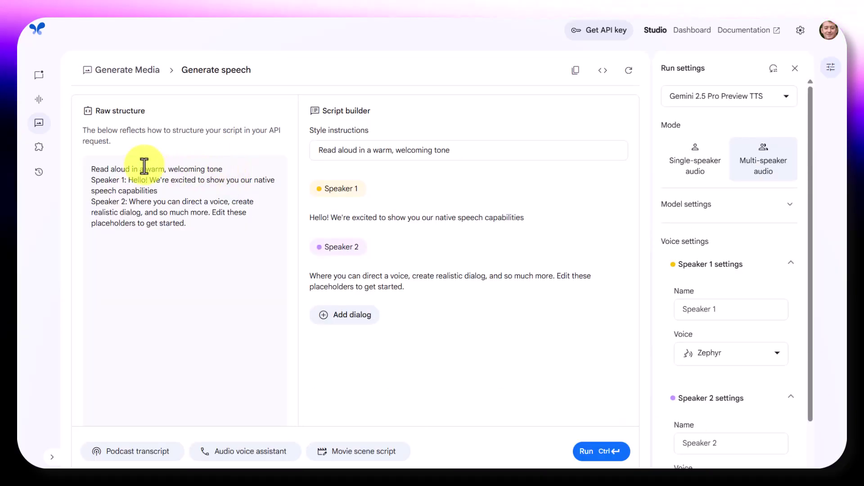
{"action": "left_click_drag", "start_coordinate": [91, 169], "coordinate": [214, 235]}
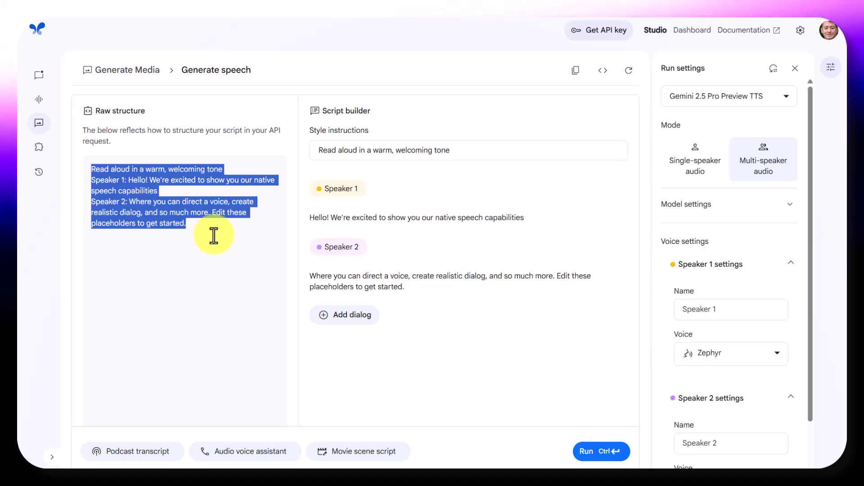
{"action": "key", "text": "BackSpace"}
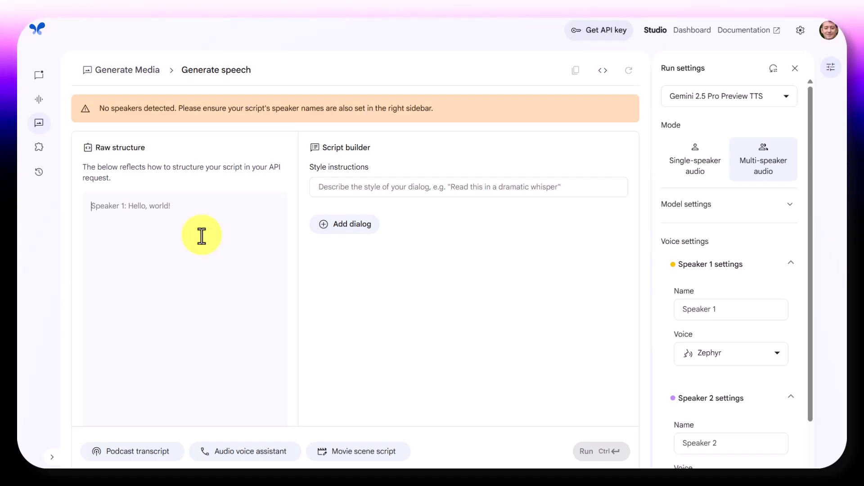
{"action": "key", "text": "ctrl+v"}
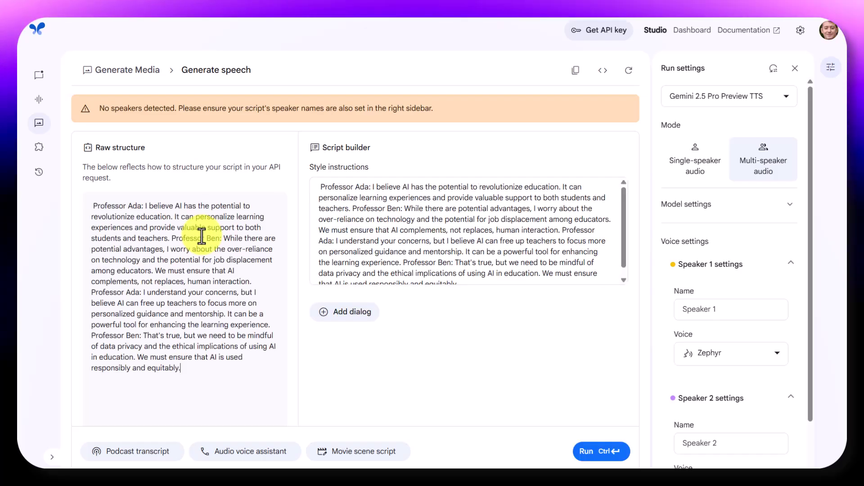
Generate speech from the pasted dialogue and play part of the resulting audio before pausing it.
{"action": "left_click", "coordinate": [594, 454]}
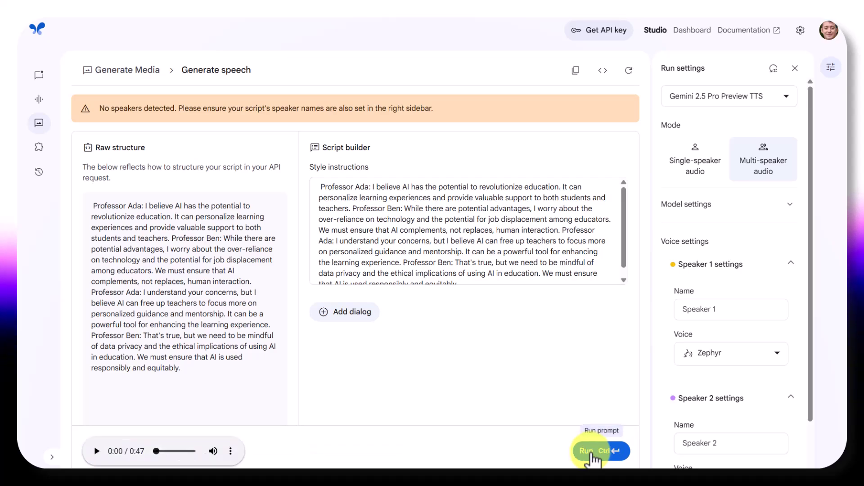
{"action": "left_click", "coordinate": [96, 451]}
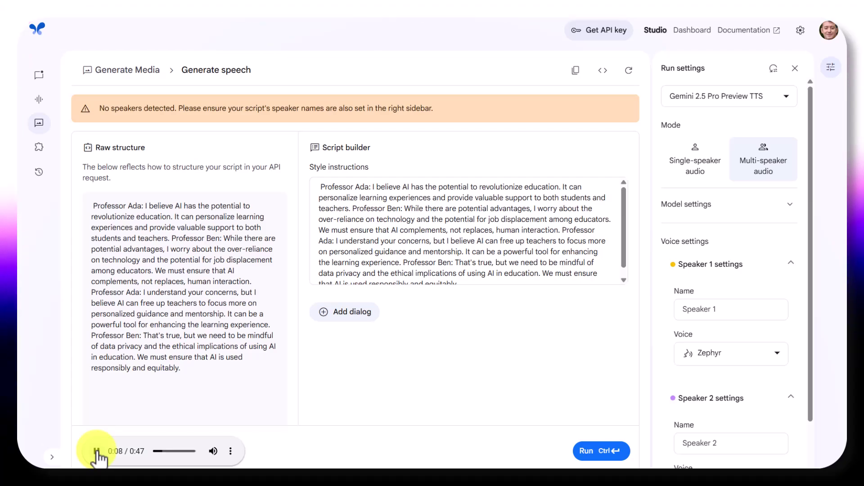
{"action": "left_click", "coordinate": [97, 451]}
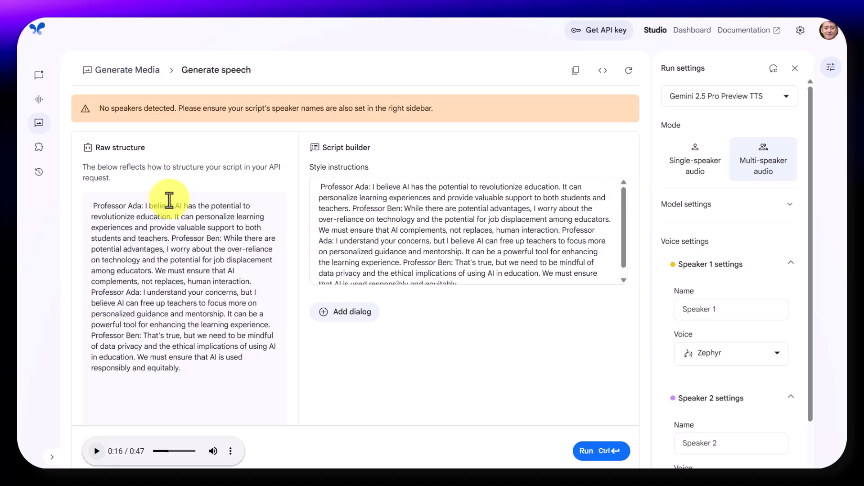
Insert two blank lines above the first professor's opening line in the raw script and place the cursor there.
{"action": "left_click", "coordinate": [92, 206]}
{"action": "key", "text": "Return"}
{"action": "key", "text": "Return"}
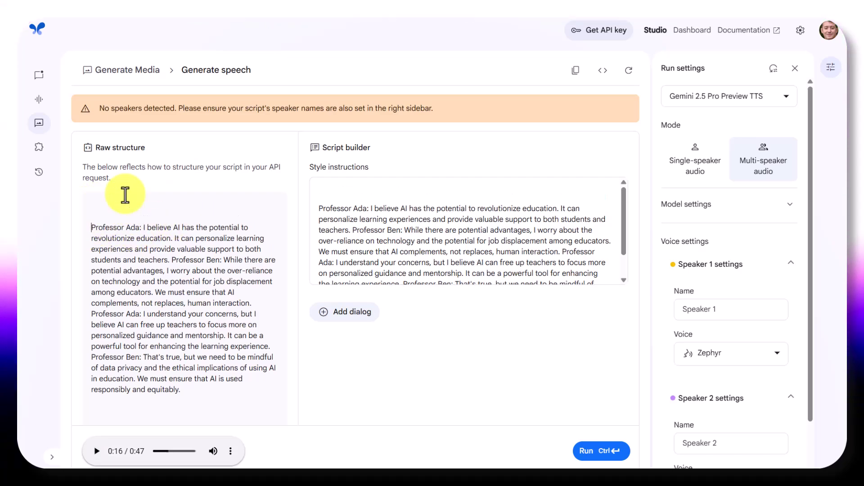
{"action": "left_click", "coordinate": [107, 202]}
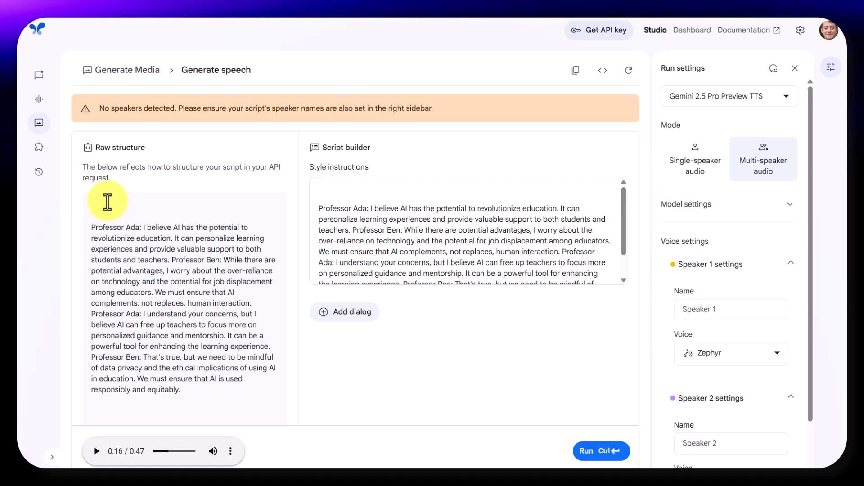